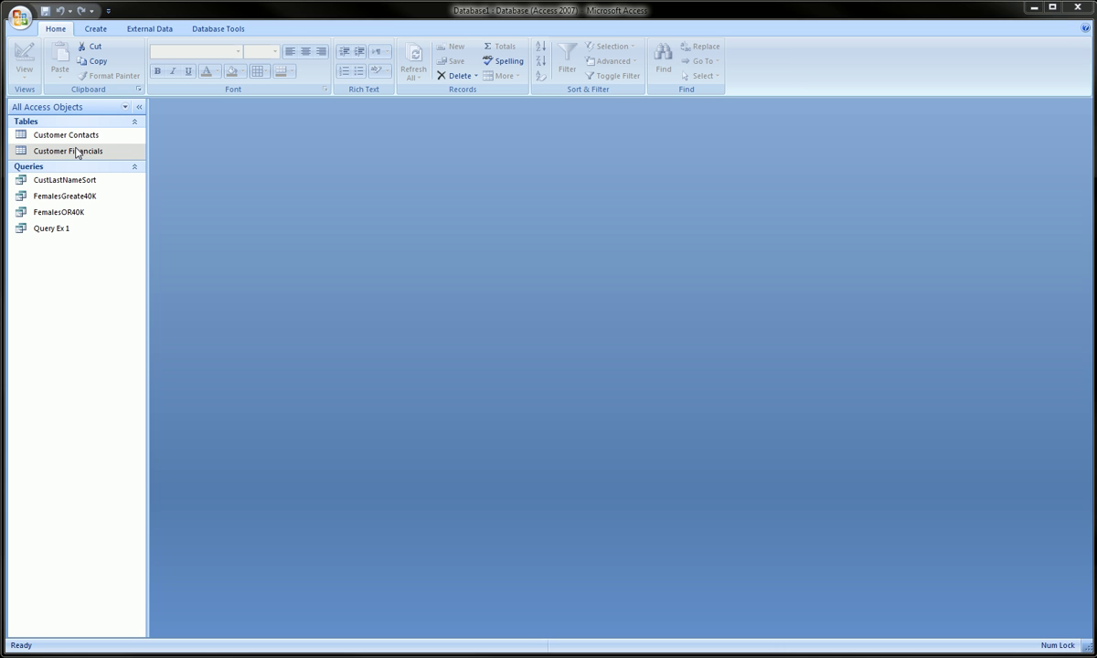
Step: Open the Customer Financials table and select its Customer Number, First Name, DOB, Salary, Female and State columns
double_click(75, 154)
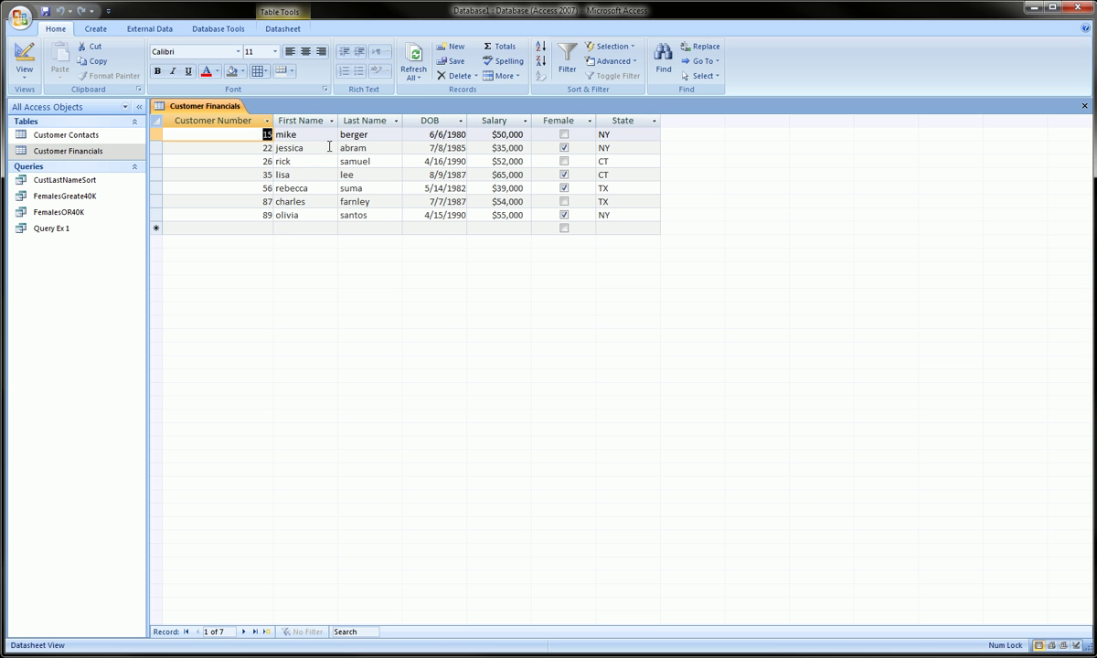
left_click(217, 116)
left_click(309, 120)
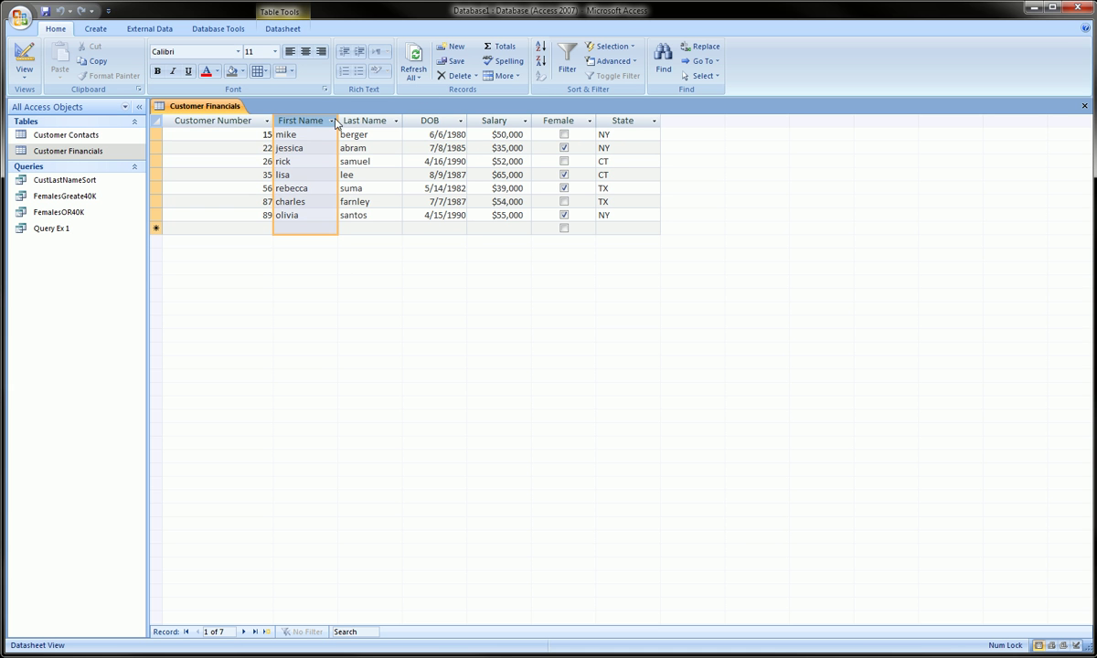
left_click(423, 120)
left_click(509, 121)
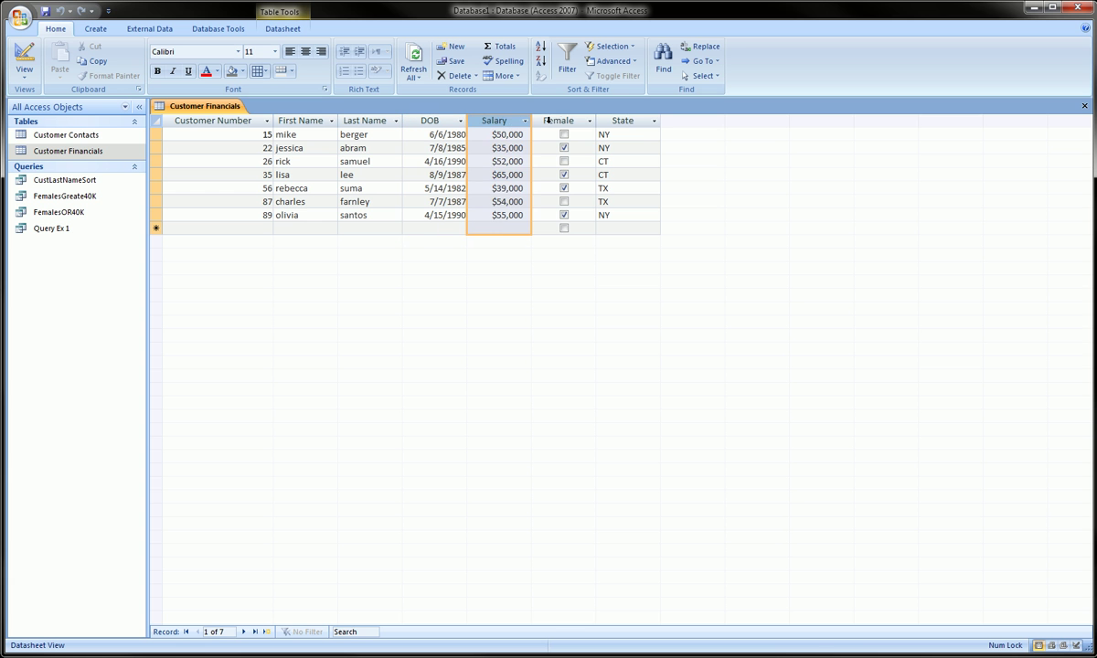
left_click(561, 120)
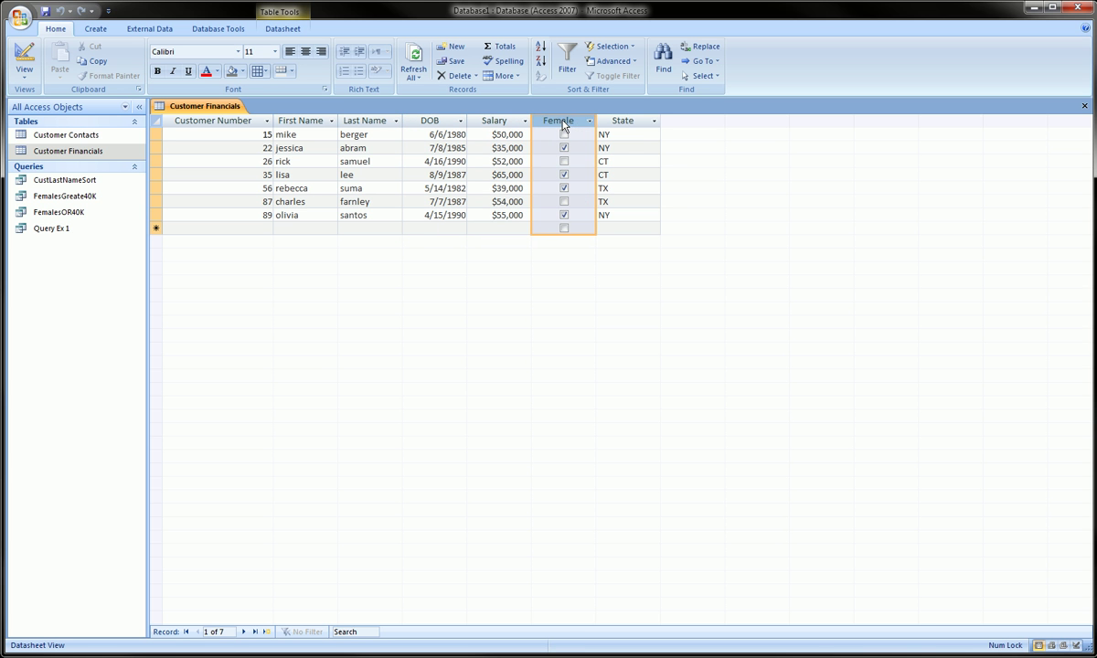
left_click(622, 123)
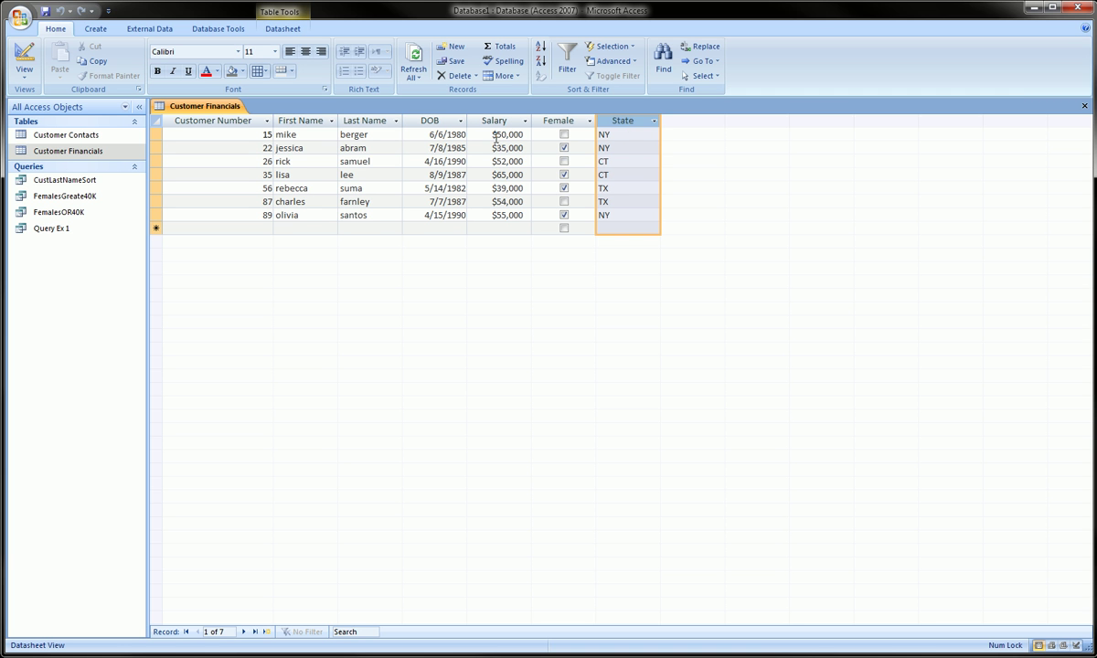
left_click(477, 119)
left_click(619, 122)
Step: Point out the State values of records 1, 3 and 5 and the first two Salary values
left_click(610, 135)
left_click(606, 161)
left_click(612, 187)
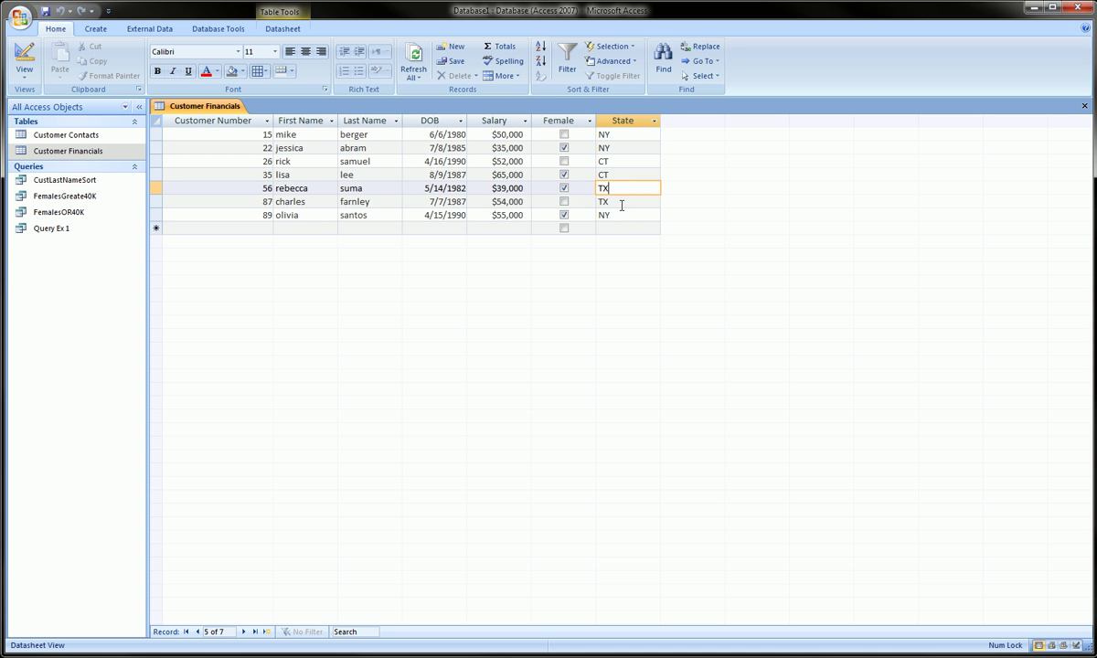
left_click(510, 136)
left_click(512, 148)
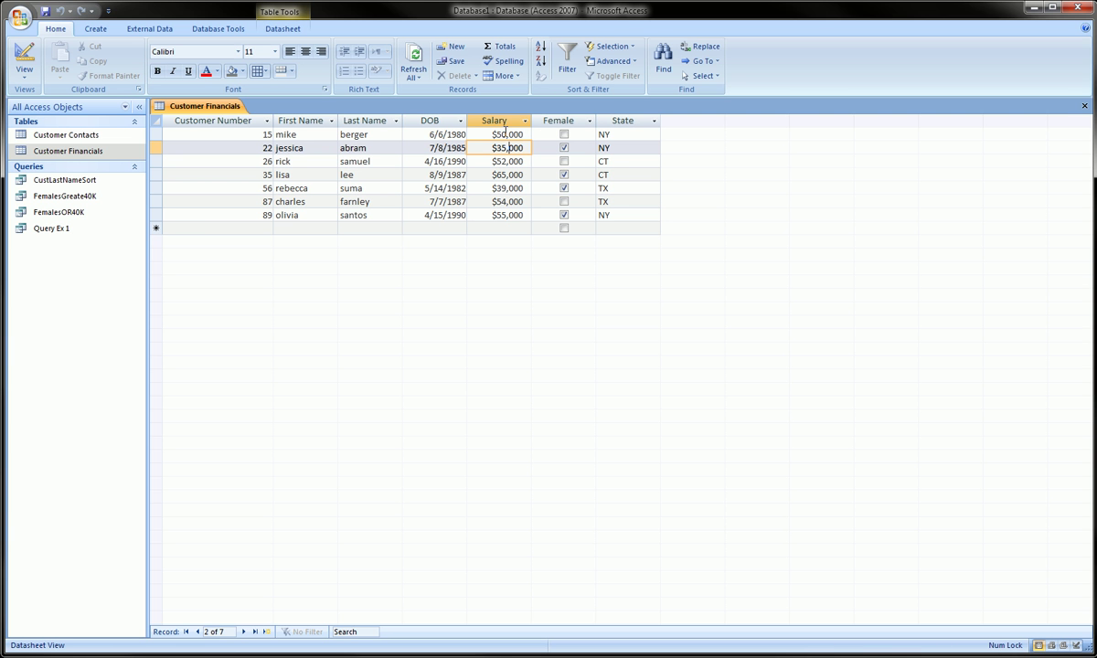
left_click(501, 150)
Step: Close the Customer Financials table and create a blank PivotChart based on it
left_click(1085, 108)
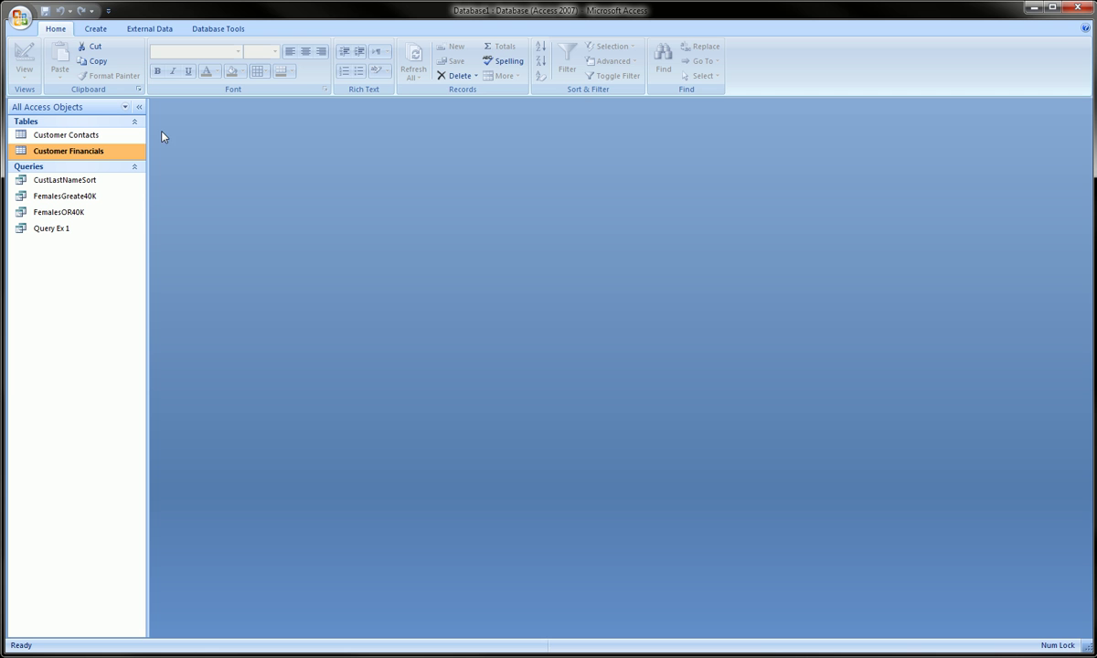
left_click(92, 32)
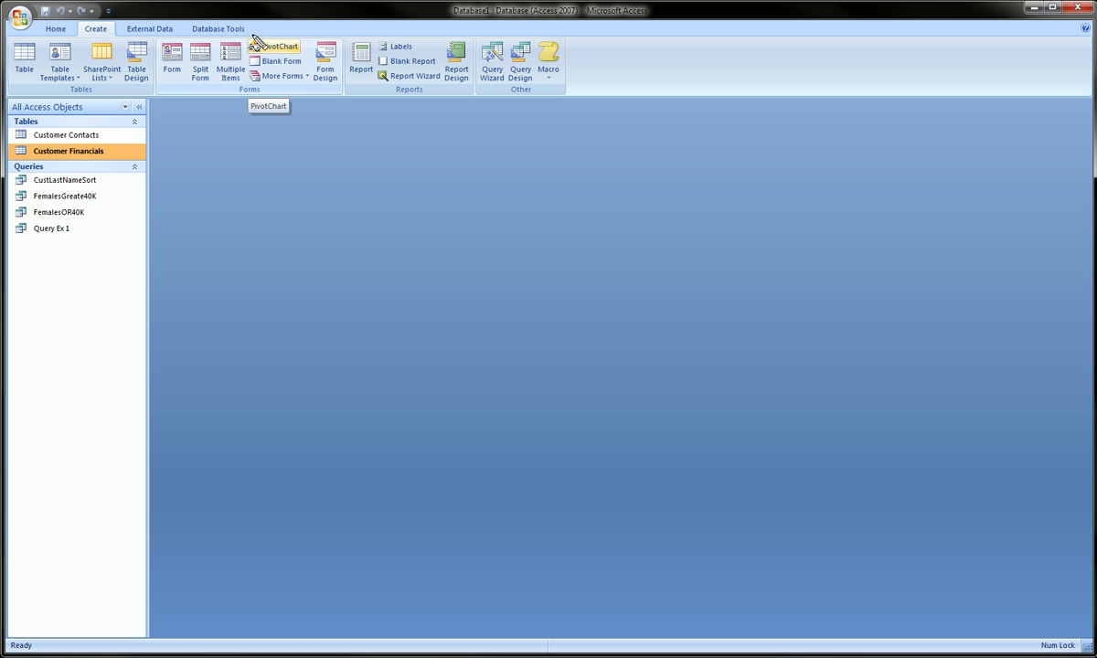
left_click(272, 53)
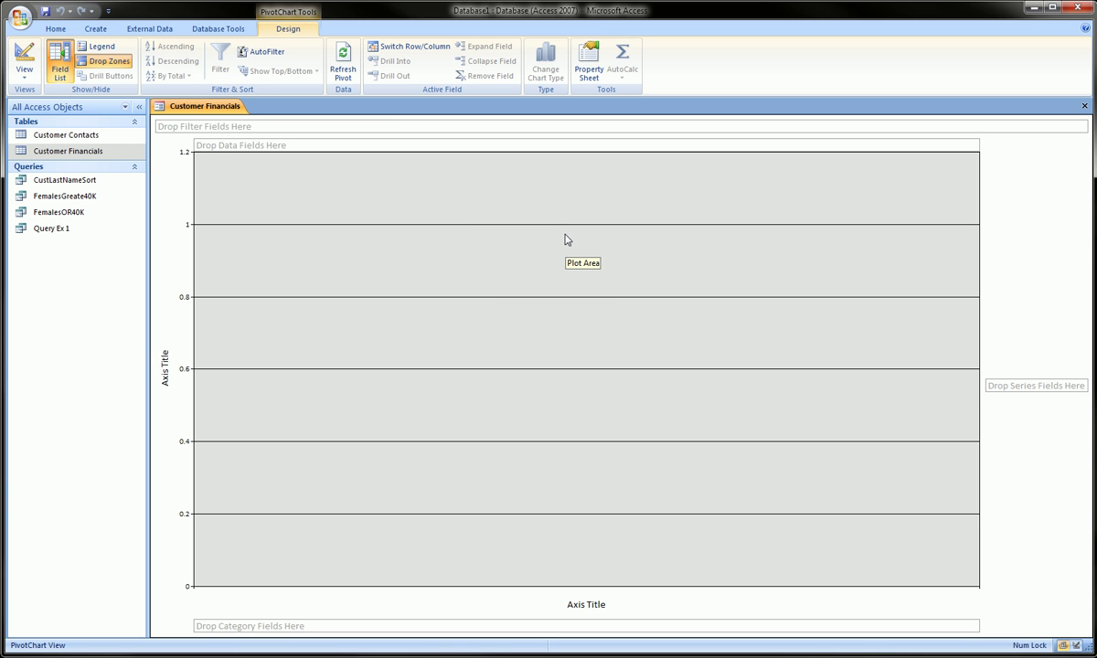
Step: Show the Chart Field List from the plot area and position it lower over the chart
left_click(567, 239)
left_click_drag(543, 192, 819, 192)
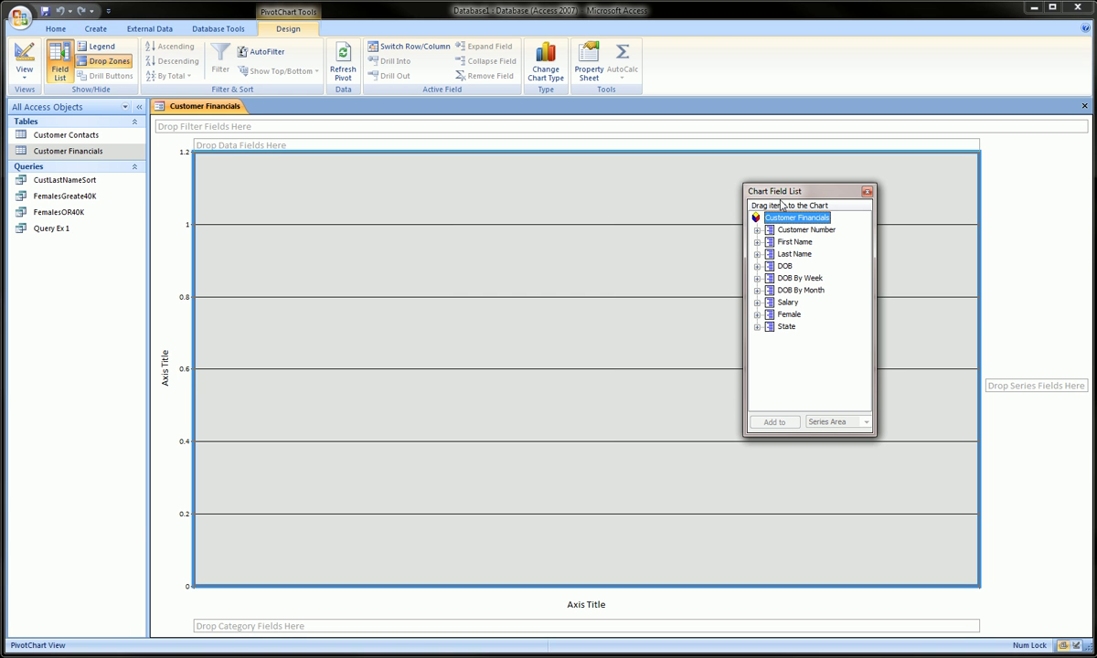
mouse_move(736, 182)
left_mouse_down()
mouse_move(783, 172)
mouse_move(921, 320)
mouse_move(716, 356)
mouse_move(743, 190)
left_mouse_up()
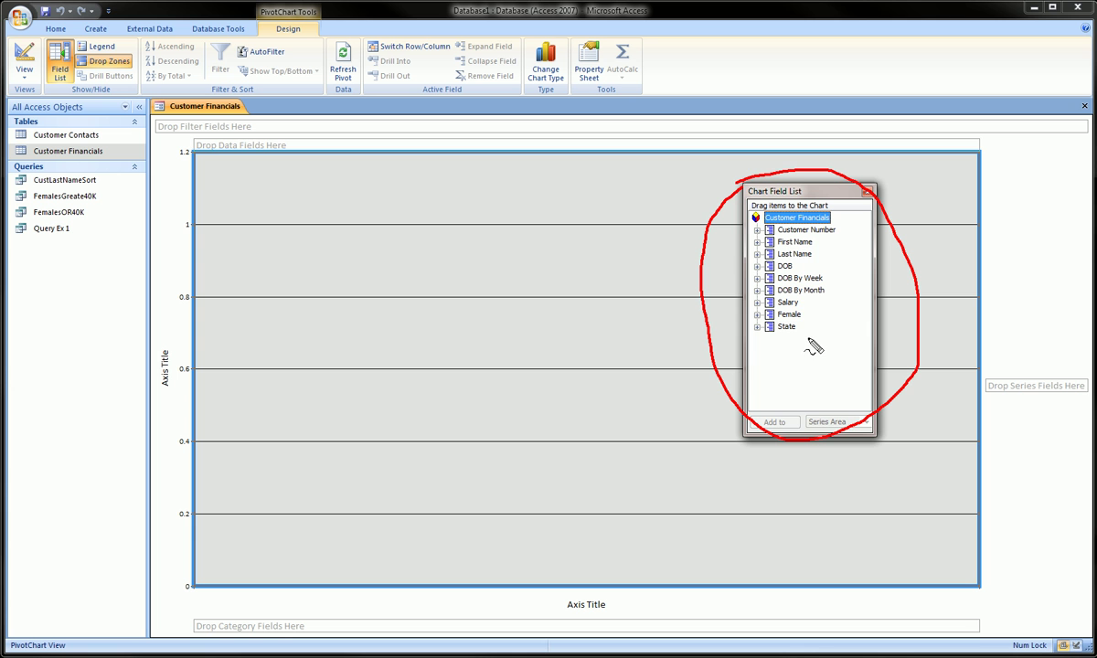
left_click_drag(776, 336, 805, 334)
left_click_drag(751, 294, 763, 236)
key("Escape")
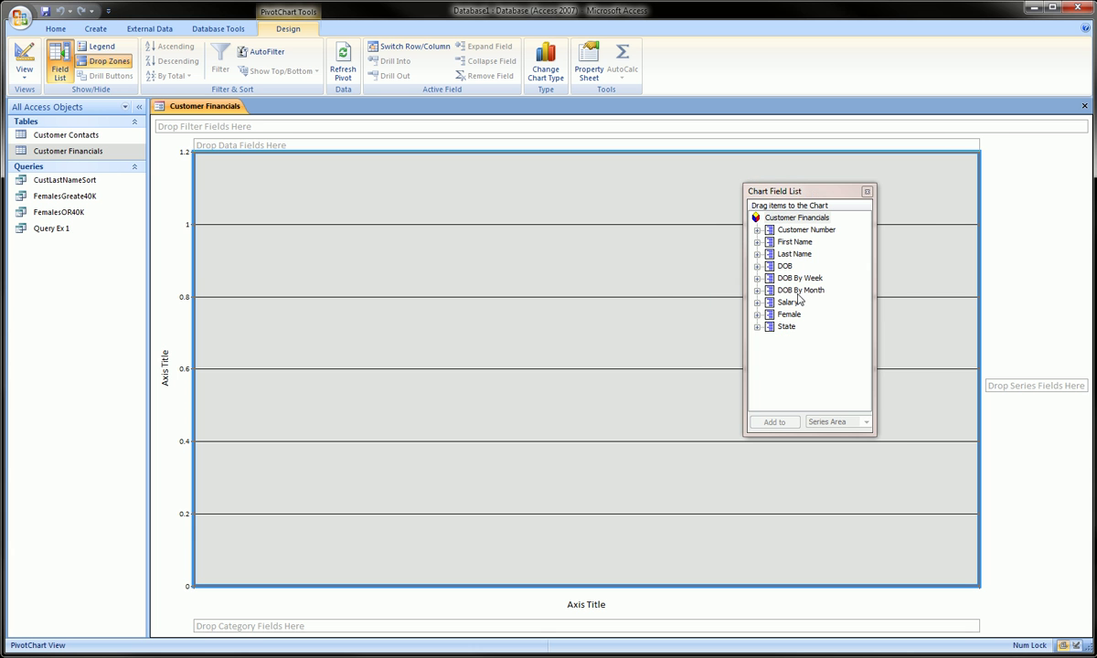
left_click_drag(824, 194, 810, 309)
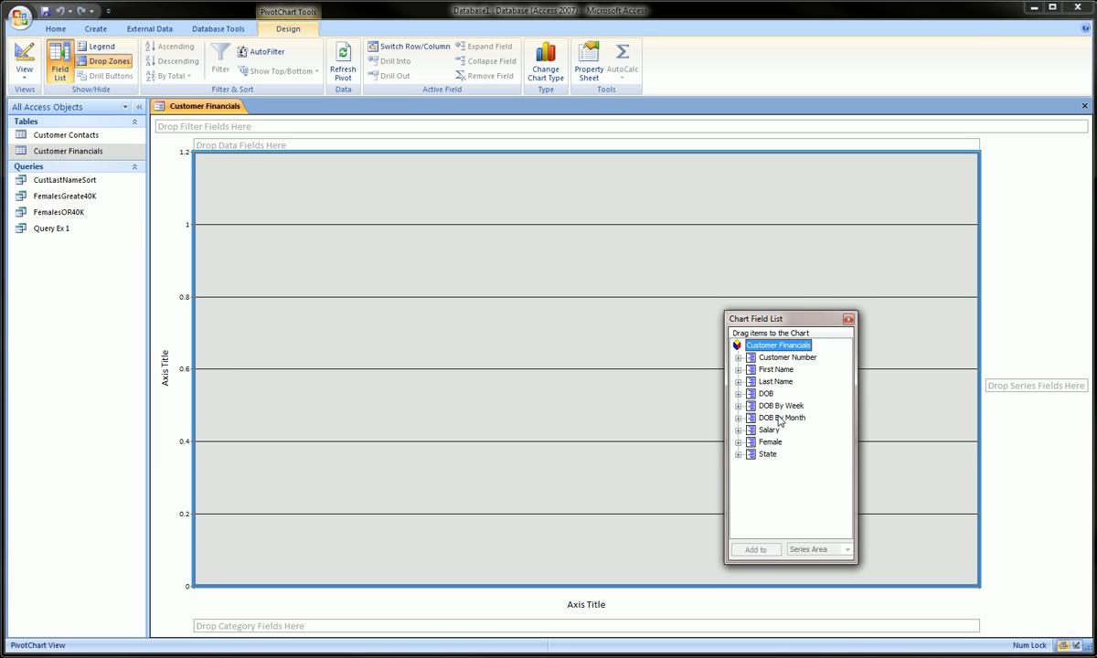
Step: Plot Sum of Salary as data with State on the category axis, giving CT, NY and TX bars
left_click_drag(768, 431, 278, 154)
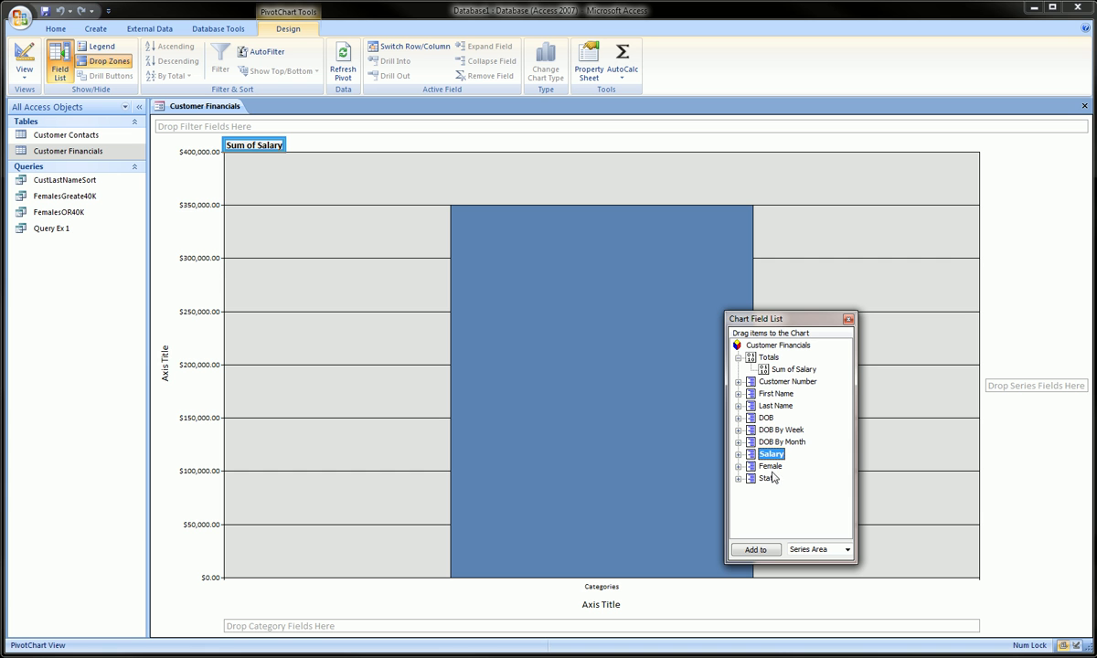
left_click_drag(773, 477, 328, 633)
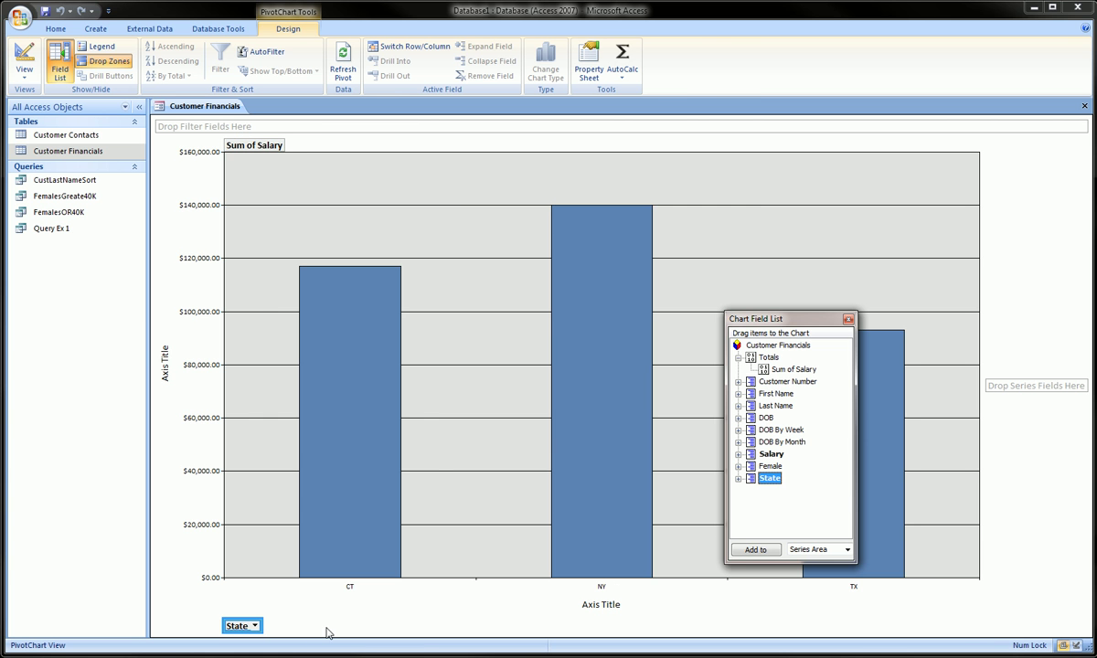
left_click_drag(827, 311, 960, 150)
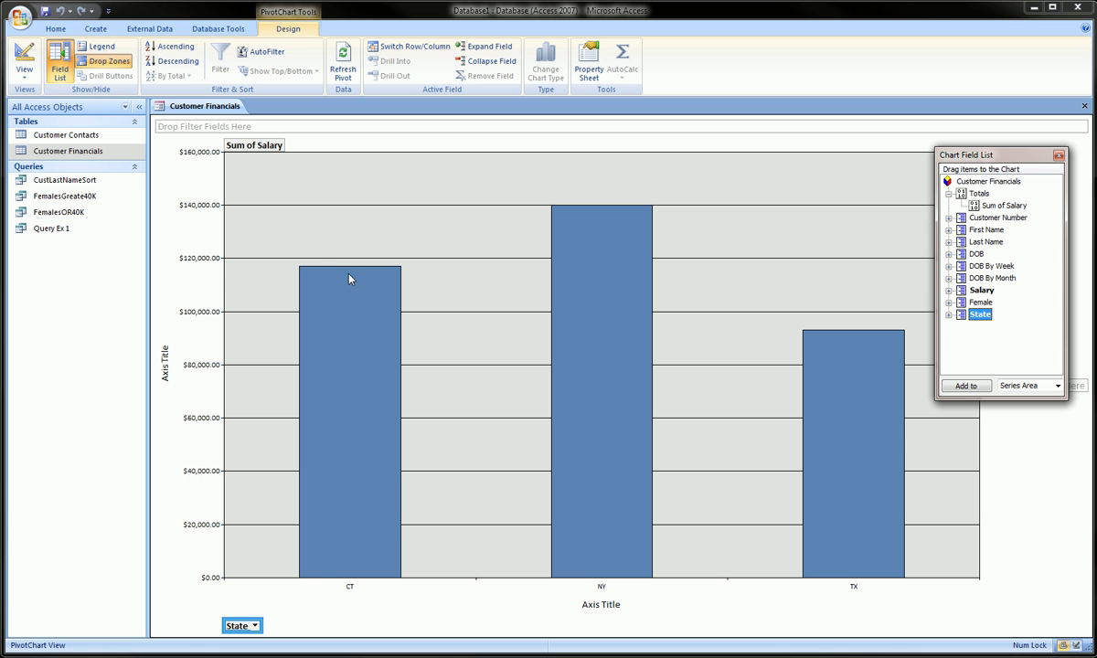
mouse_move(350, 279)
Step: Set the vertical axis title caption to 'Salary' in the Property Sheet
left_click(166, 375)
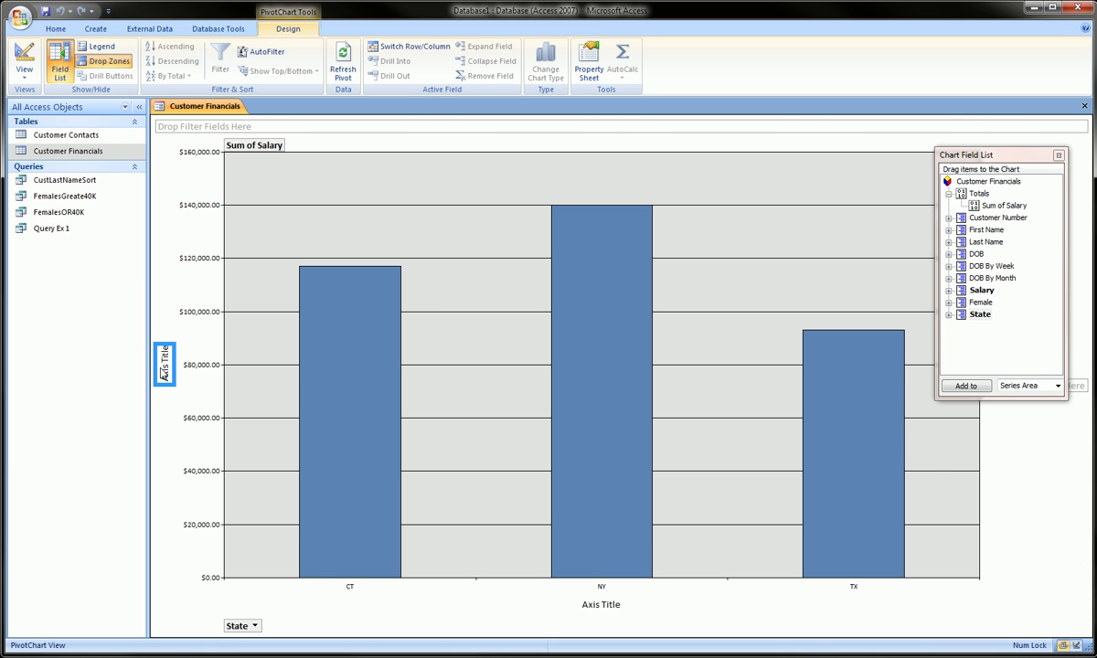
left_click(585, 68)
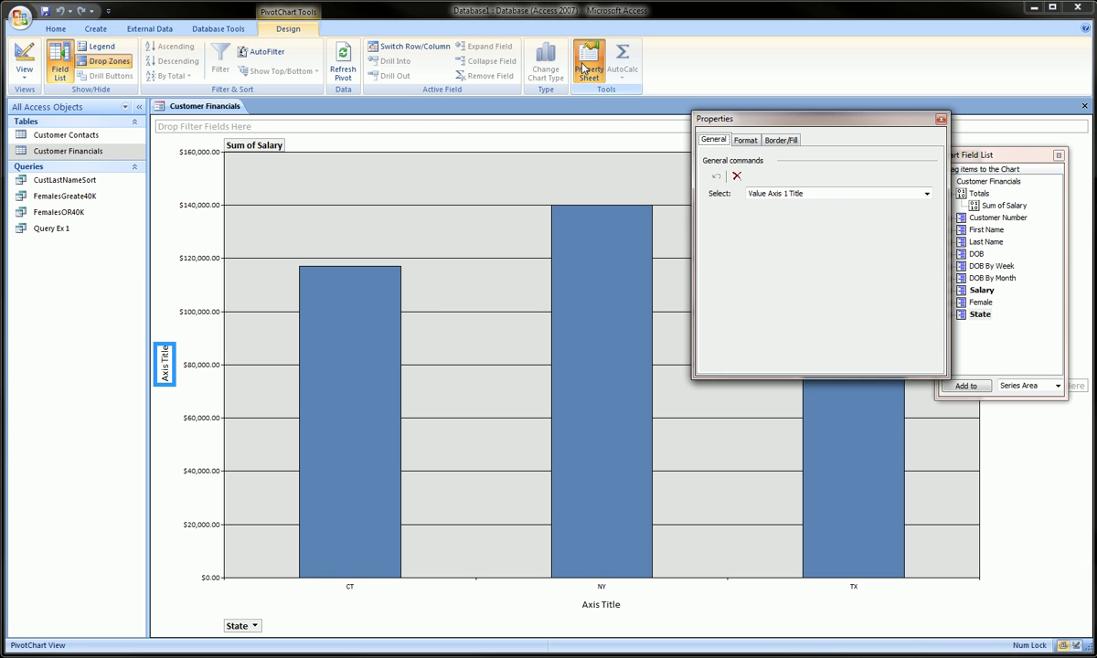
left_click(746, 140)
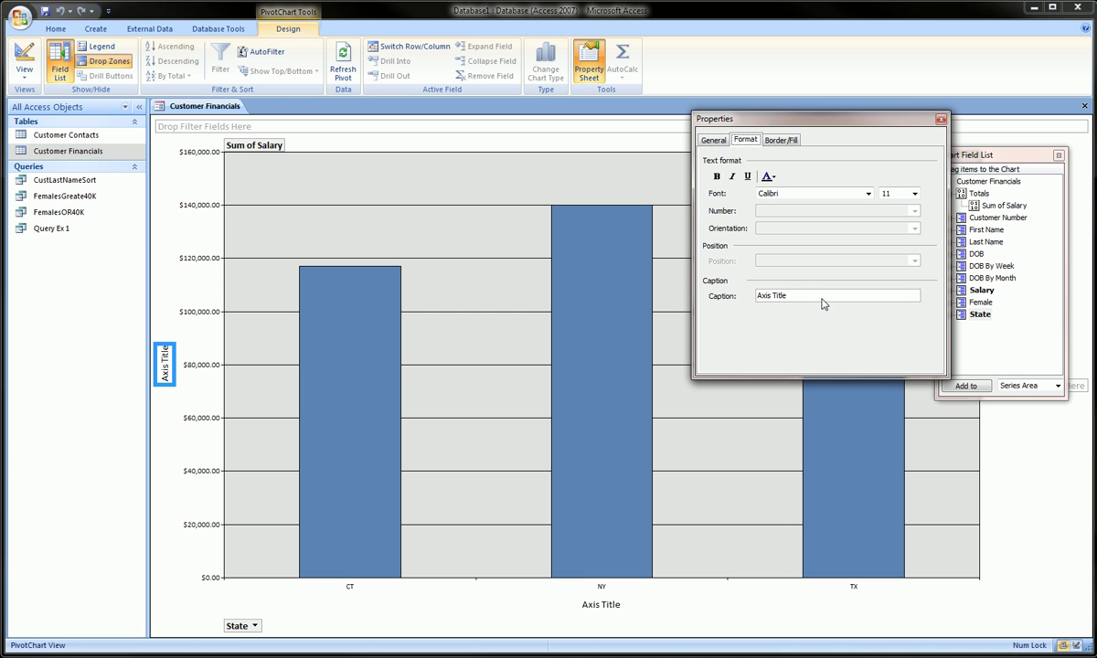
left_click_drag(792, 295, 697, 294)
type("Salary")
left_click_drag(858, 117, 743, 135)
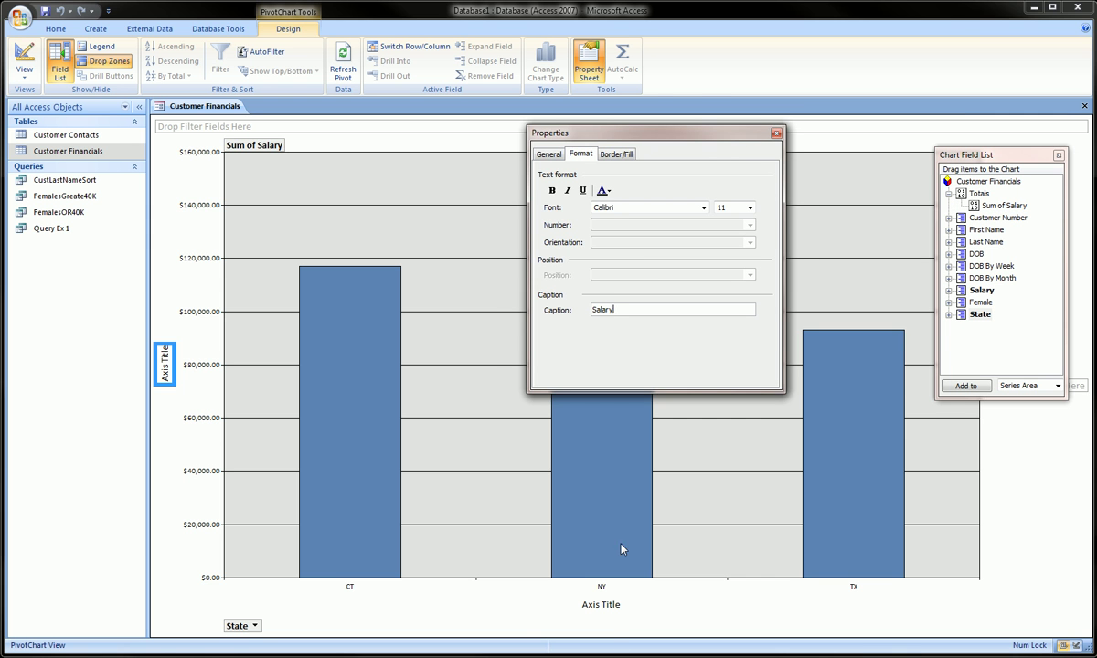
Step: Set the horizontal axis title caption to 'State' and dismiss the Properties window
left_click(610, 608)
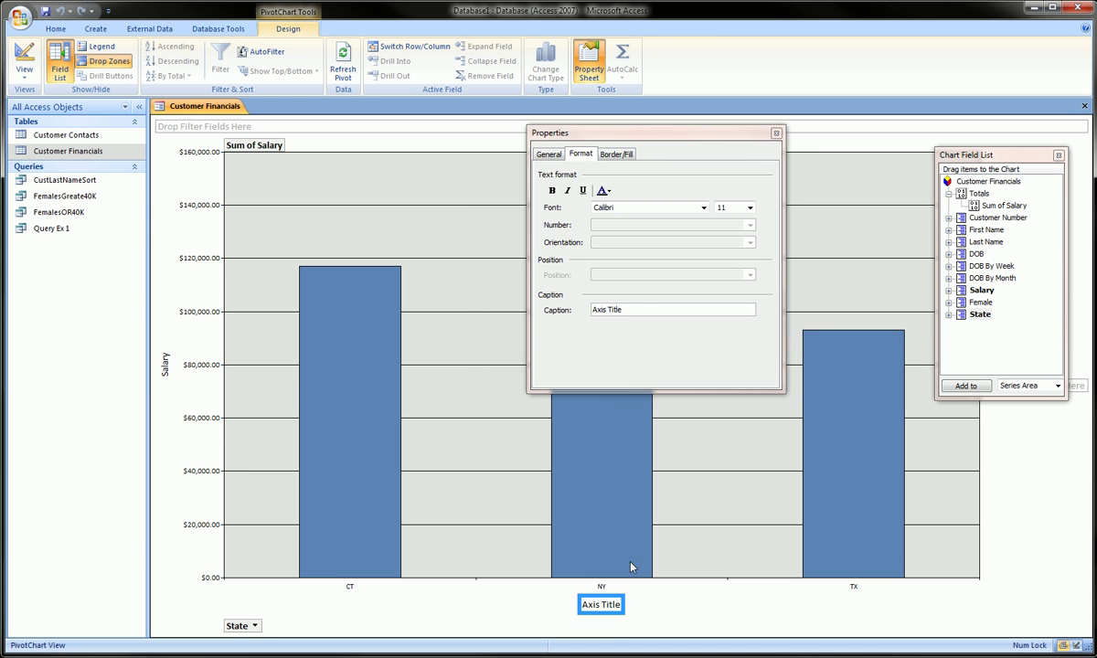
left_click_drag(629, 309, 557, 302)
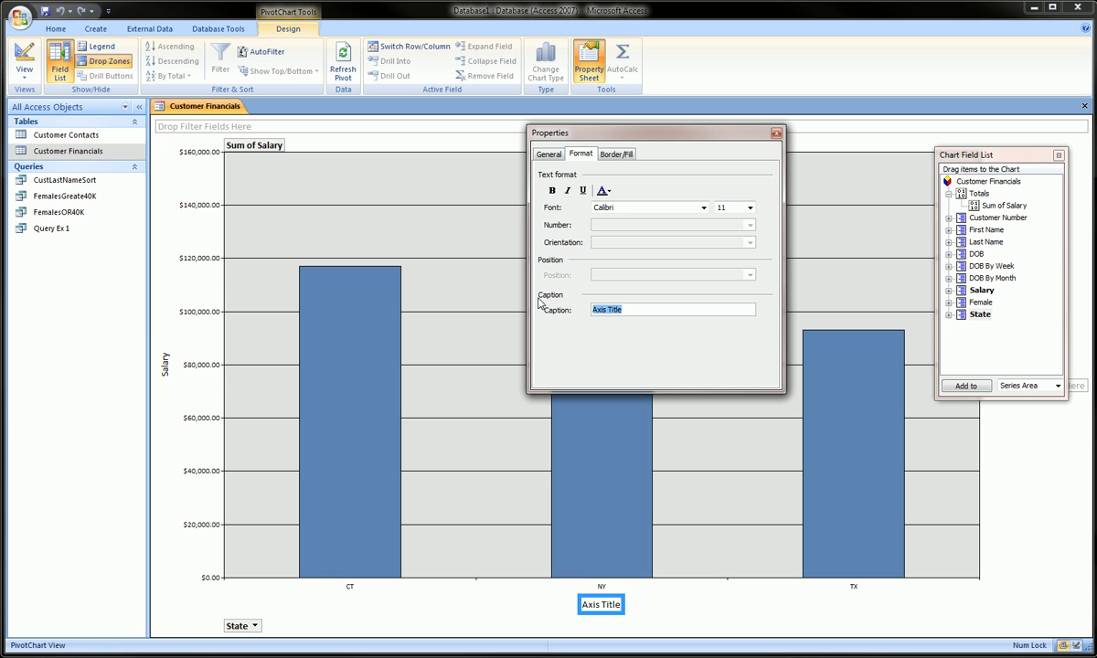
type("State")
left_click(549, 154)
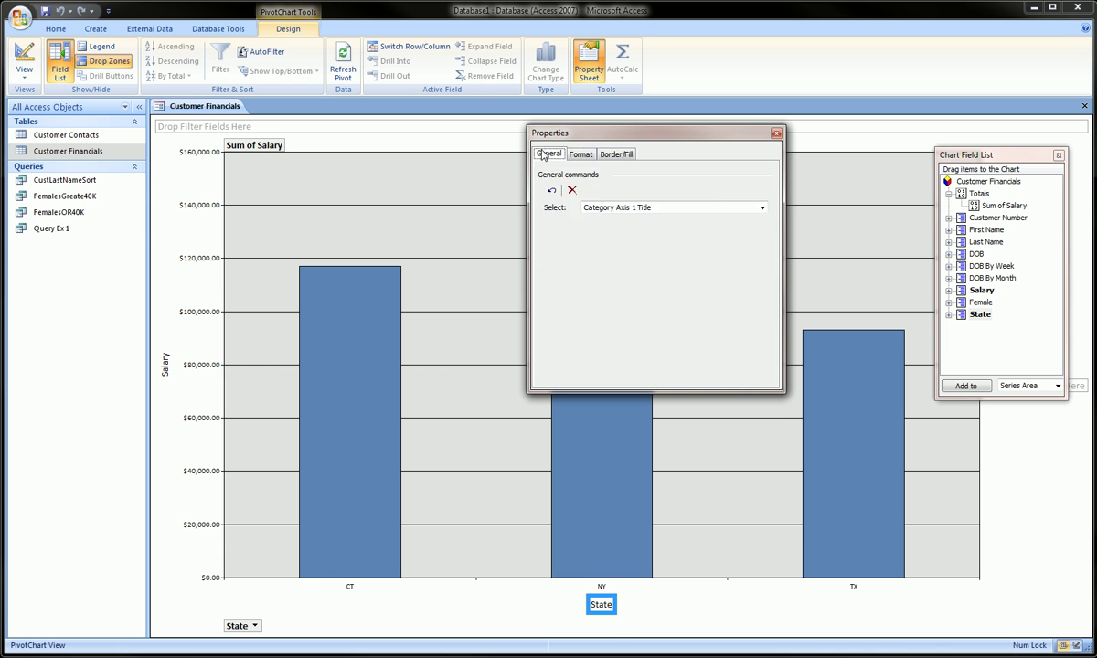
left_click(580, 154)
left_click(617, 153)
left_click(582, 153)
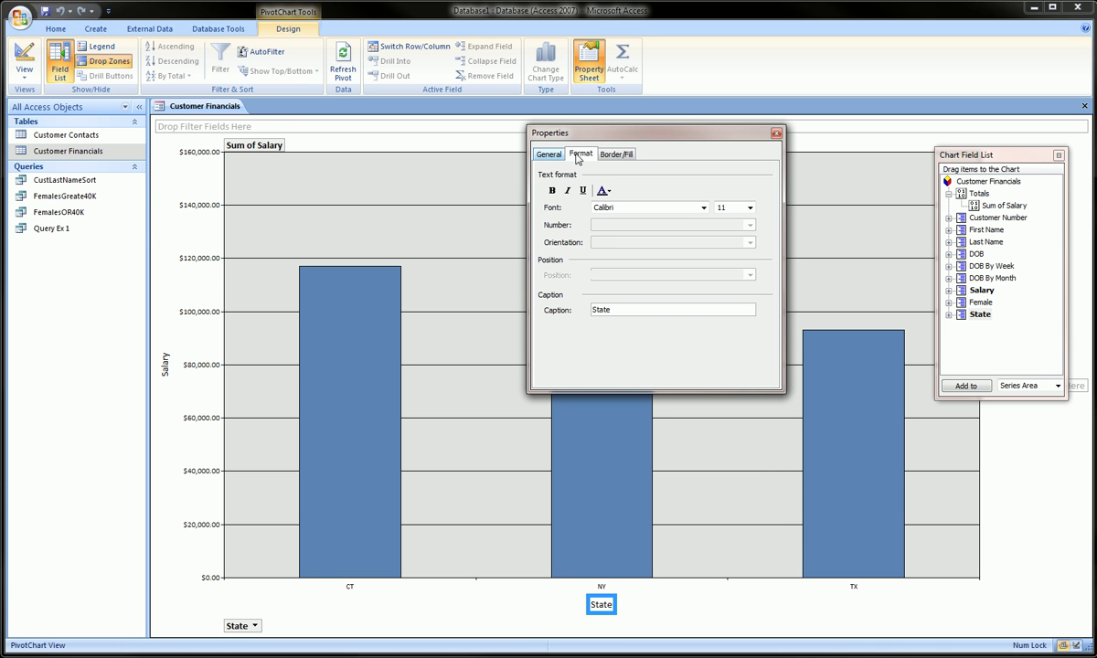
left_click(778, 136)
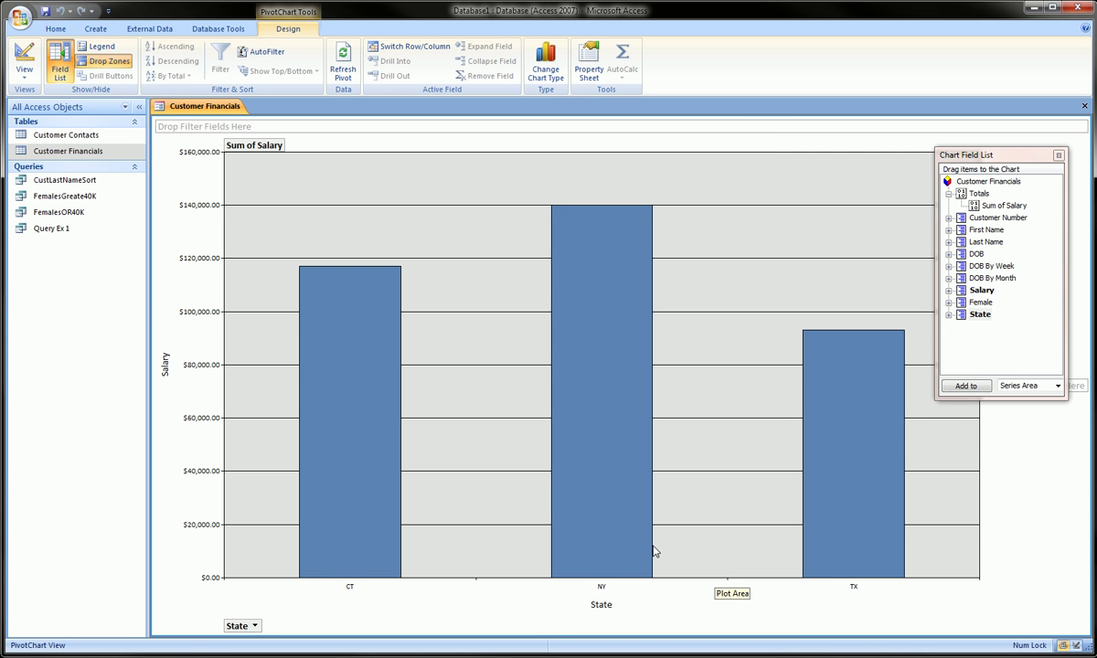
Step: Add Female as a filter field and keep only TRUE, leaving CT $65,000, NY $90,000, TX about $39,000
mouse_move(654, 552)
left_click_drag(962, 306, 260, 128)
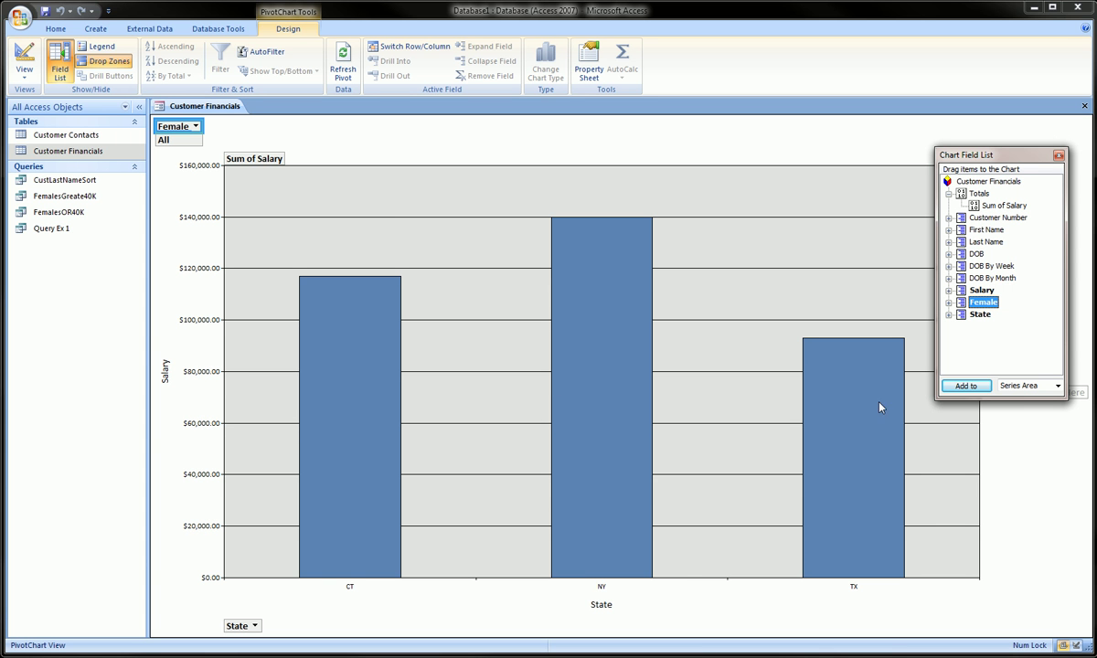
left_click(196, 128)
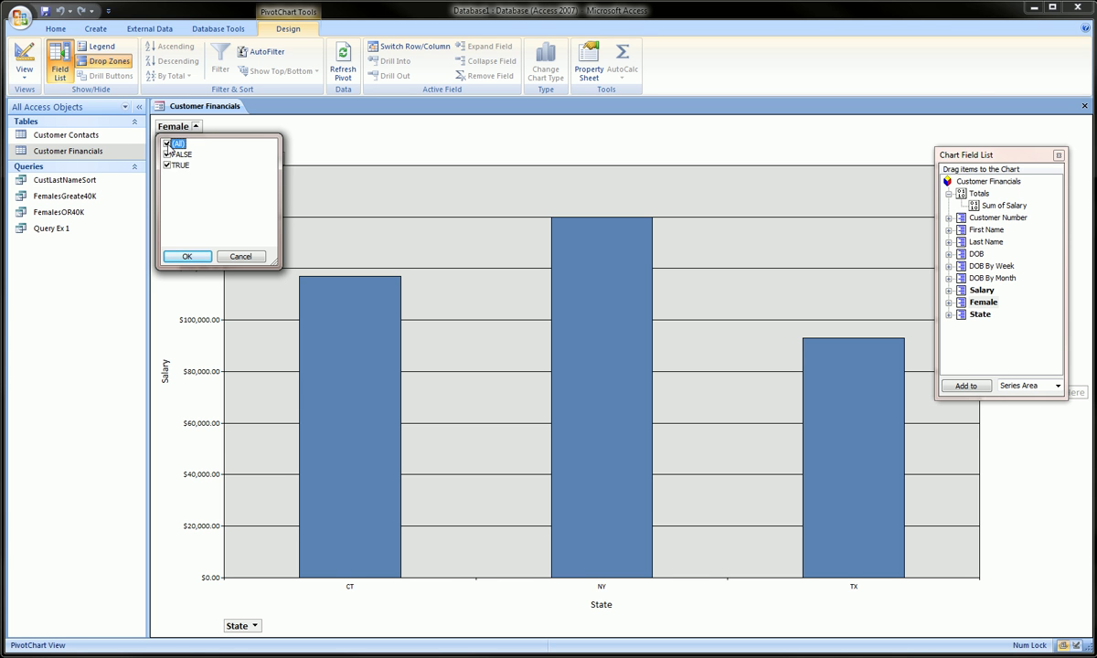
left_click(167, 143)
left_click(167, 165)
mouse_move(151, 154)
left_mouse_down()
mouse_move(188, 136)
mouse_move(151, 160)
left_mouse_up()
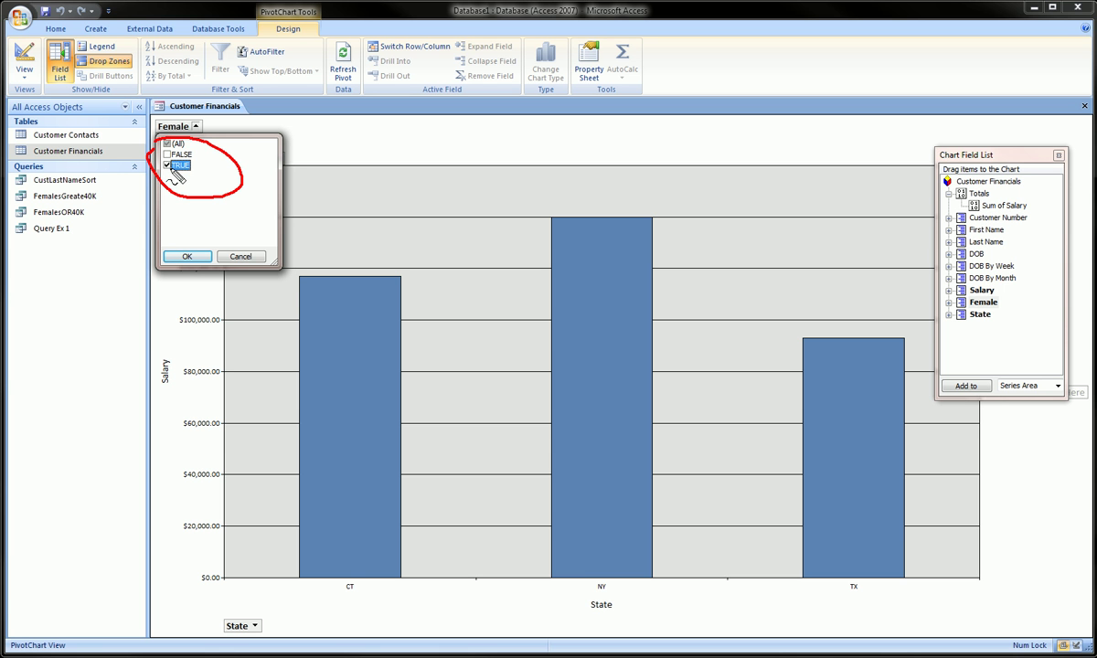
key("Escape")
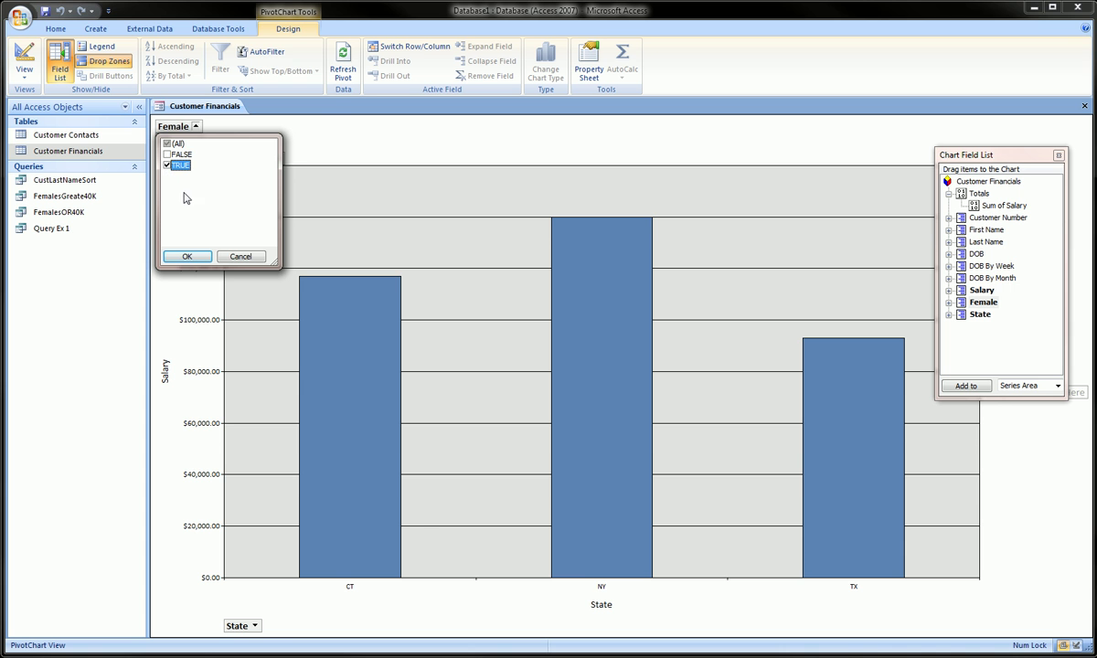
left_click(187, 257)
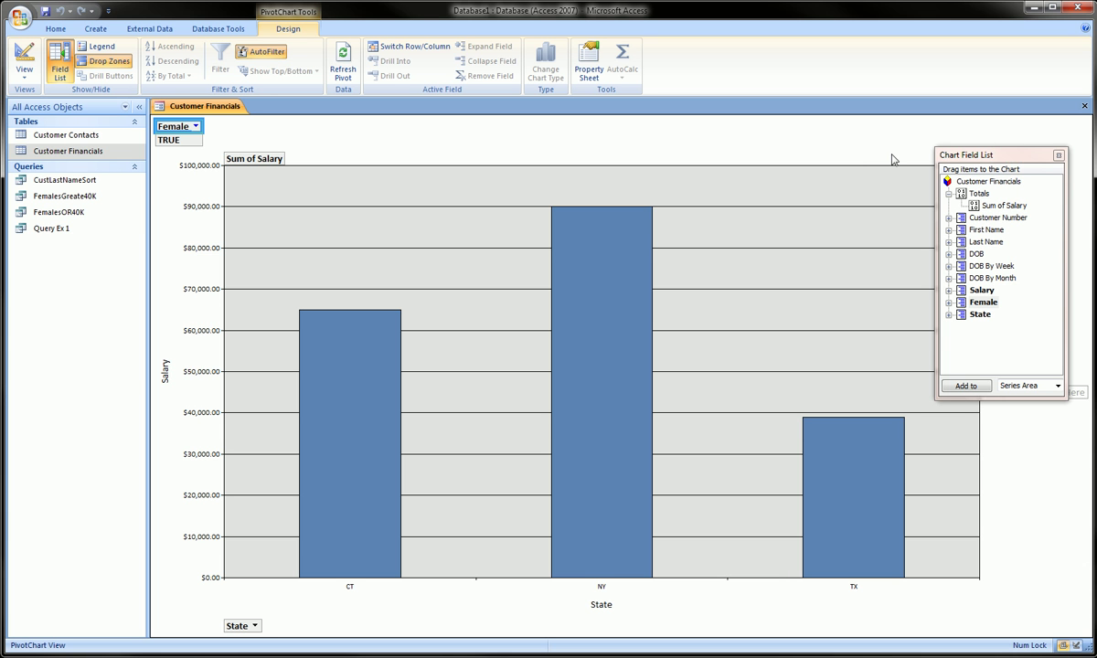
mouse_move(779, 169)
left_mouse_down()
mouse_move(808, 188)
mouse_move(912, 192)
mouse_move(885, 163)
mouse_move(820, 154)
mouse_move(784, 172)
left_mouse_up()
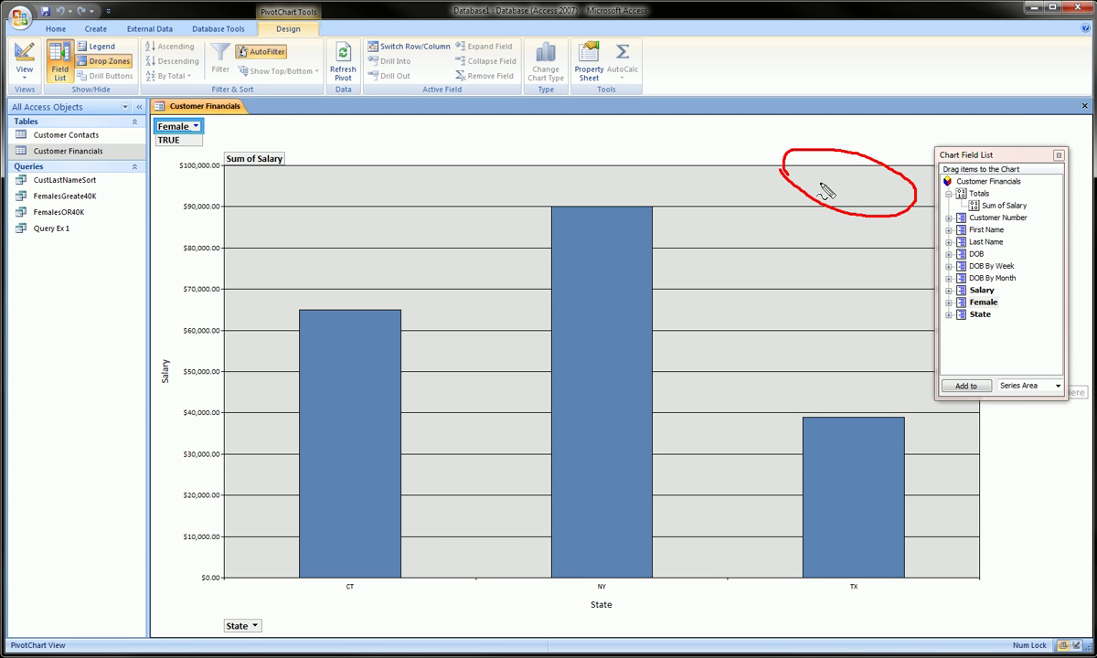
key("Escape")
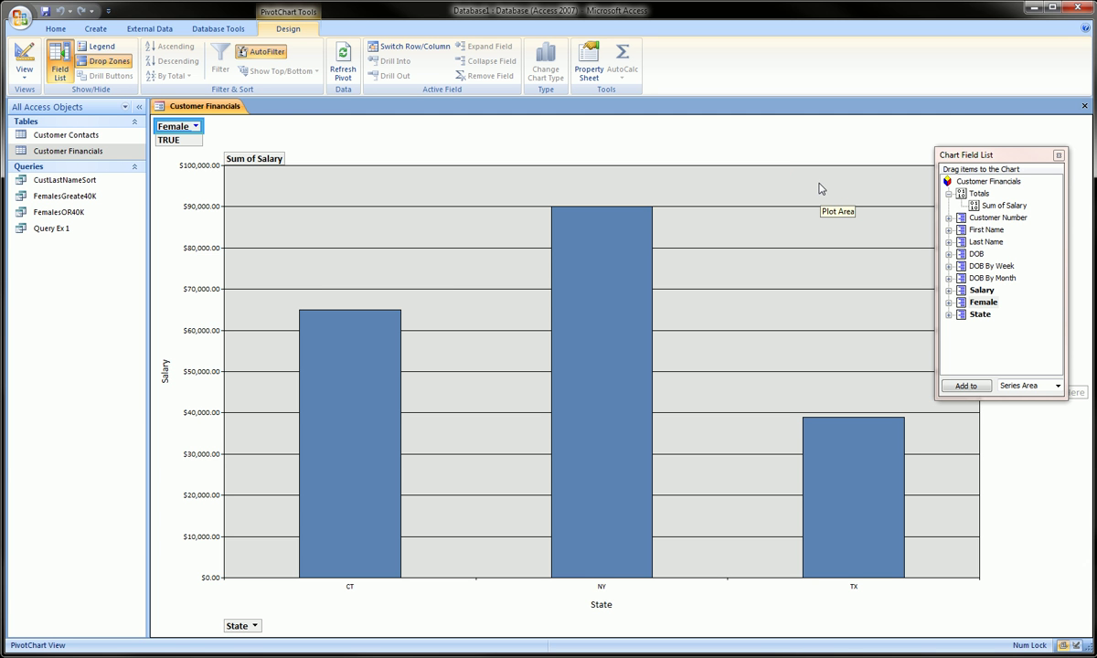